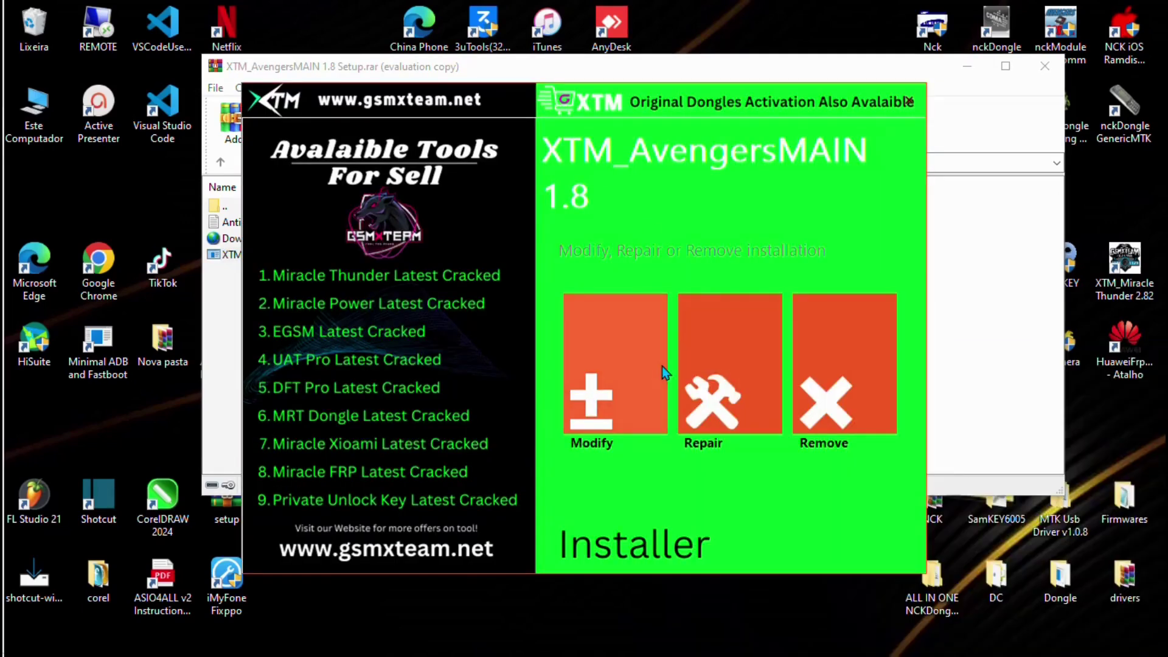
Repair the existing XTM_AvengersMAIN 1.8 installation and finish the wizard after it reports success.
left_click(731, 360)
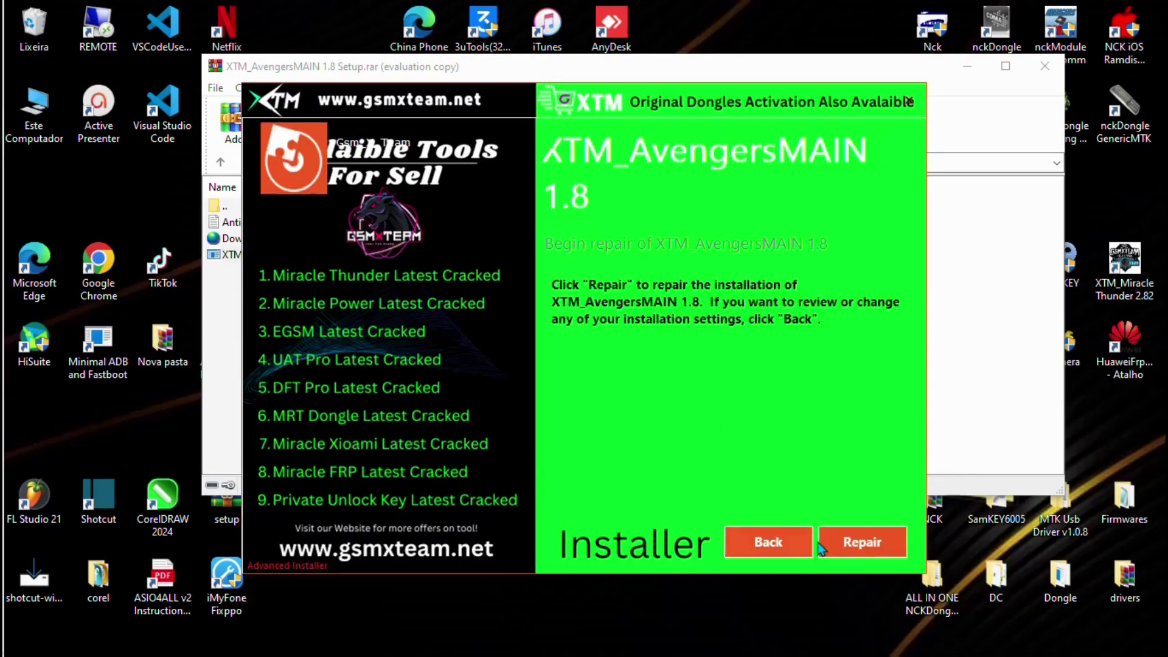
left_click(863, 552)
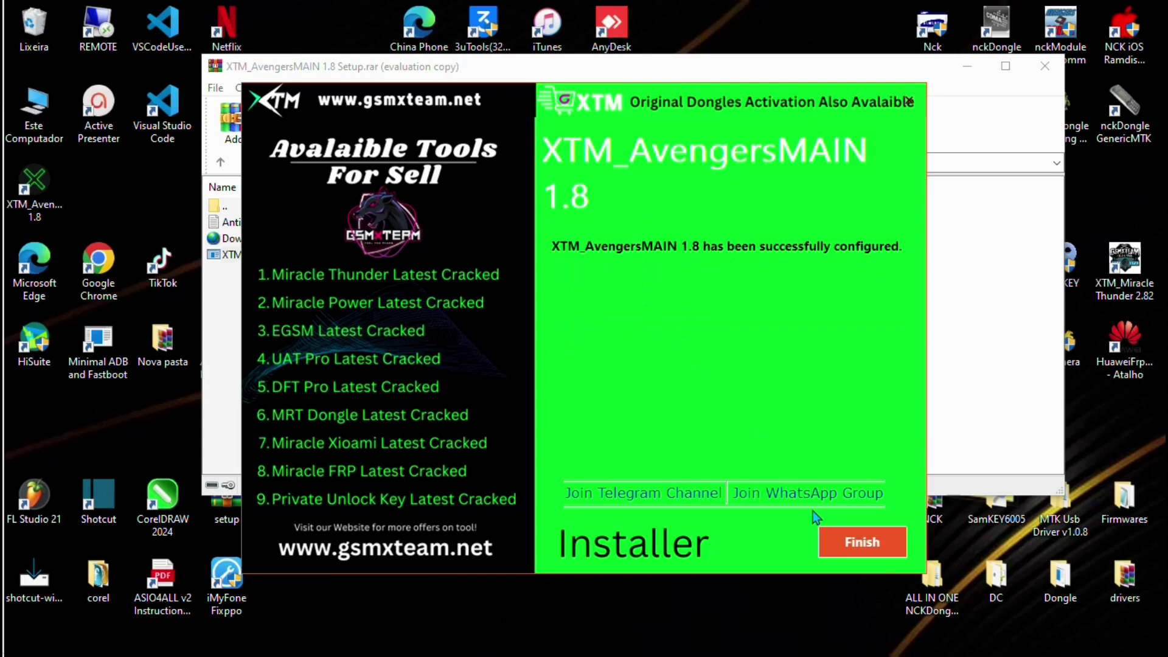
left_click(851, 538)
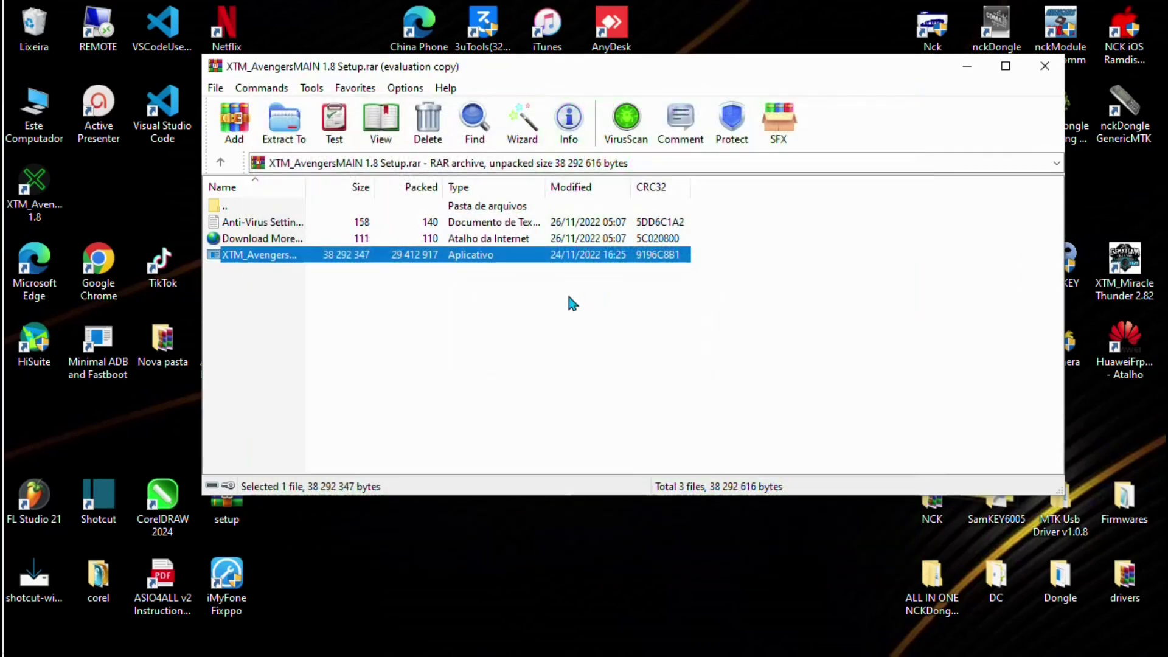
Close the WinRAR archive, move the XTM_AvengersMAIN 1.8 shortcut to the top centre, and launch it.
left_click(1046, 66)
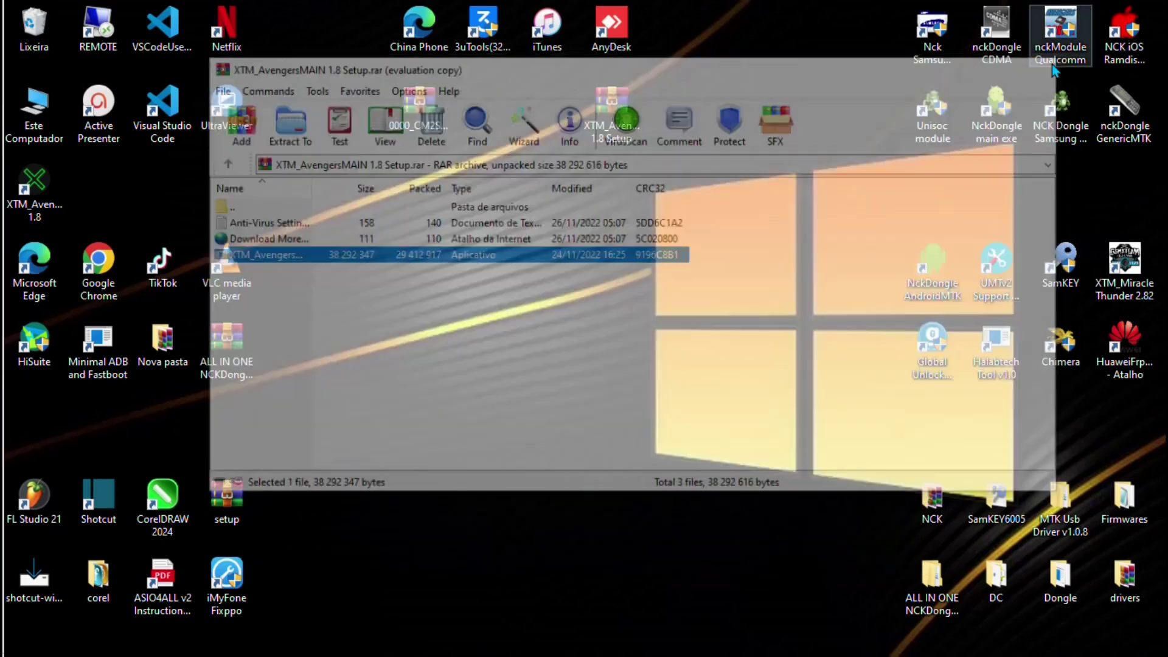
left_click_drag(36, 193, 551, 117)
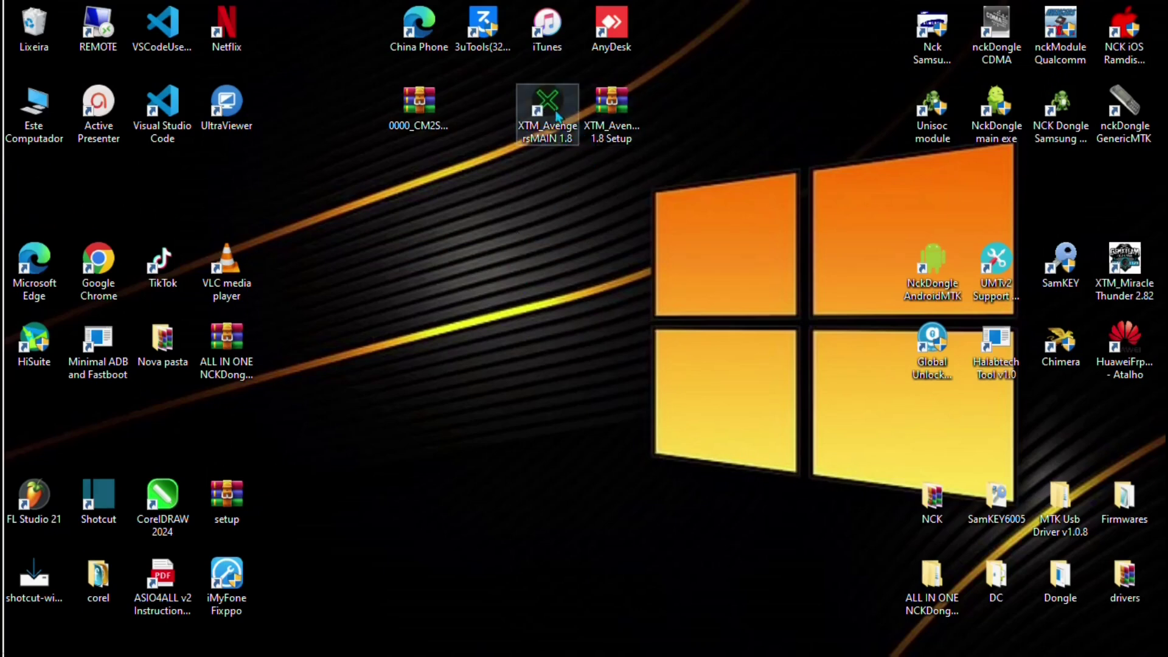
left_click(556, 130)
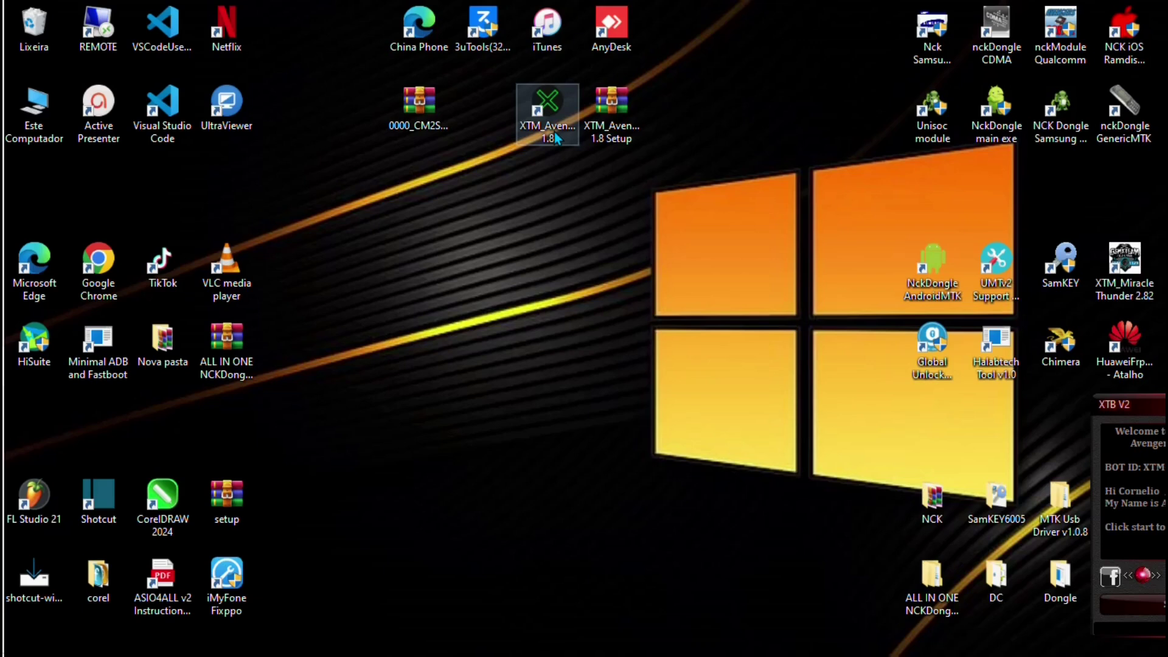
Focus the XTB V2 welcome window and drag it to the centre-left of the desktop.
left_click(593, 174)
left_click_drag(1119, 405, 483, 148)
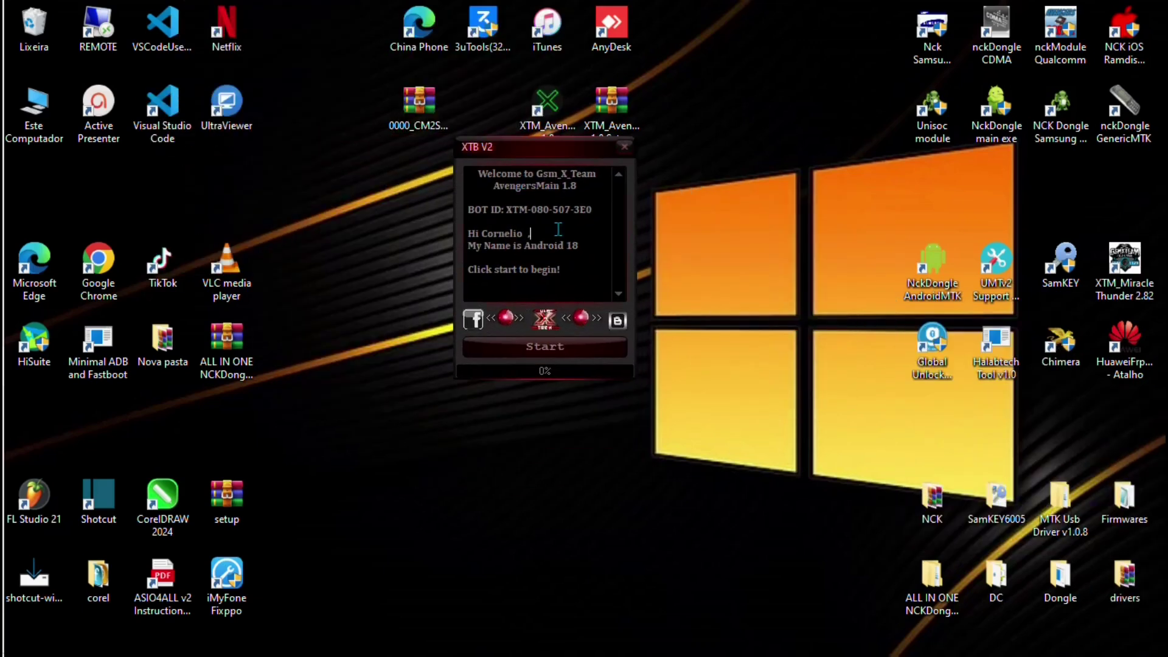
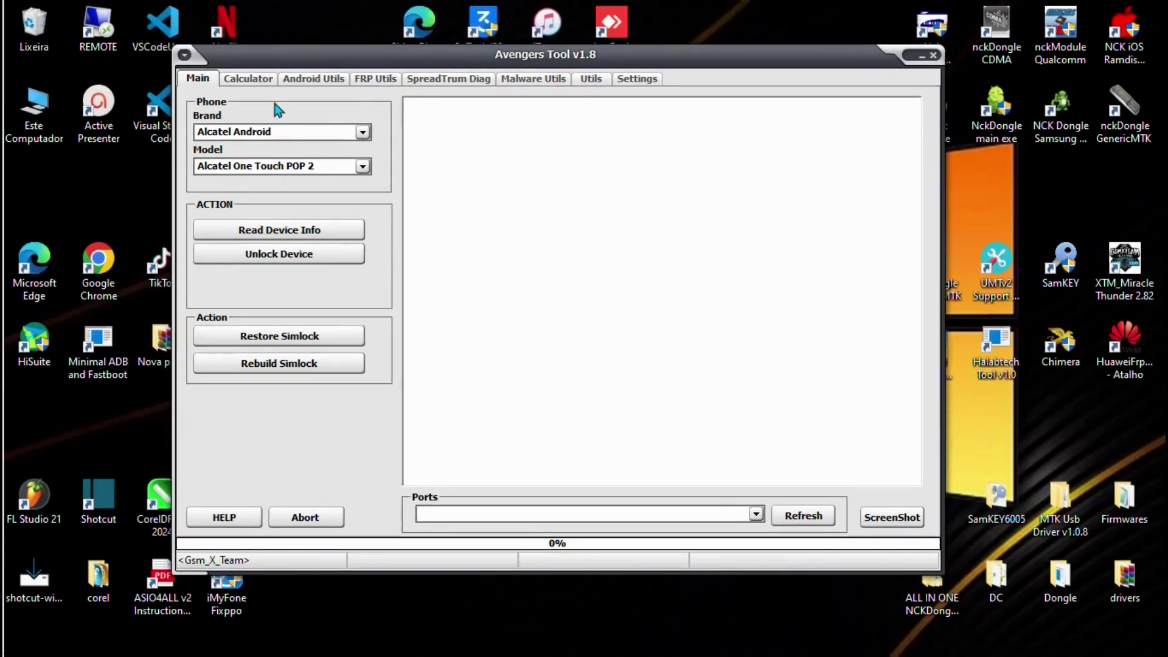
Switch to the Calculator tab and expand the Brand dropdown to list supported phone brands.
left_click(267, 83)
left_click(286, 130)
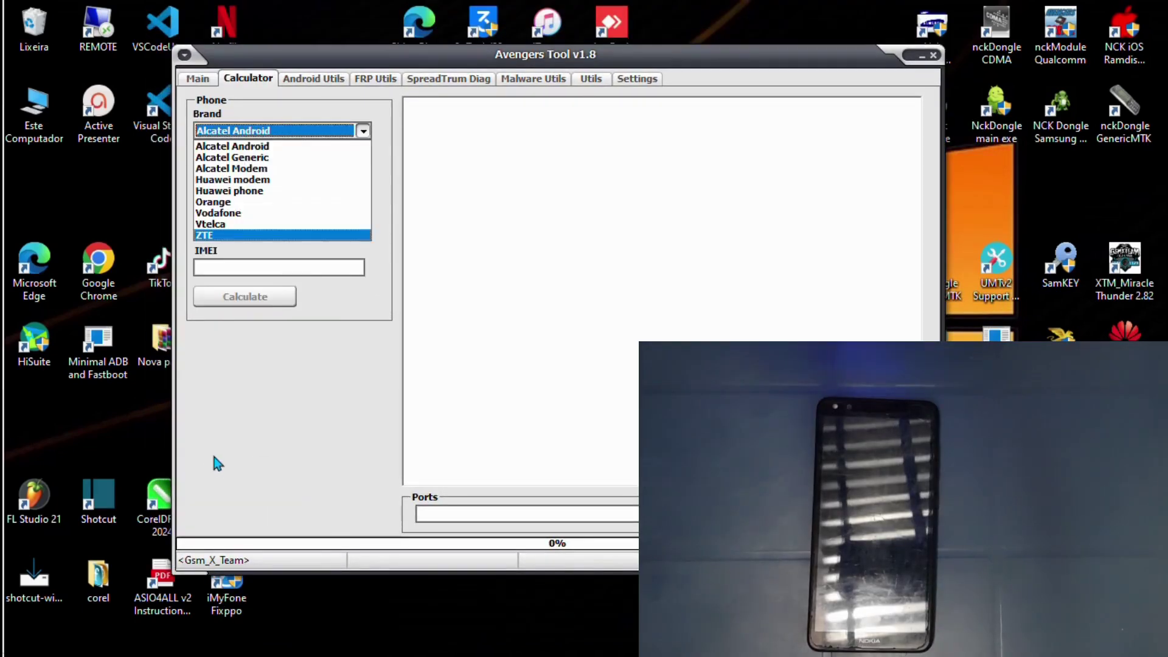
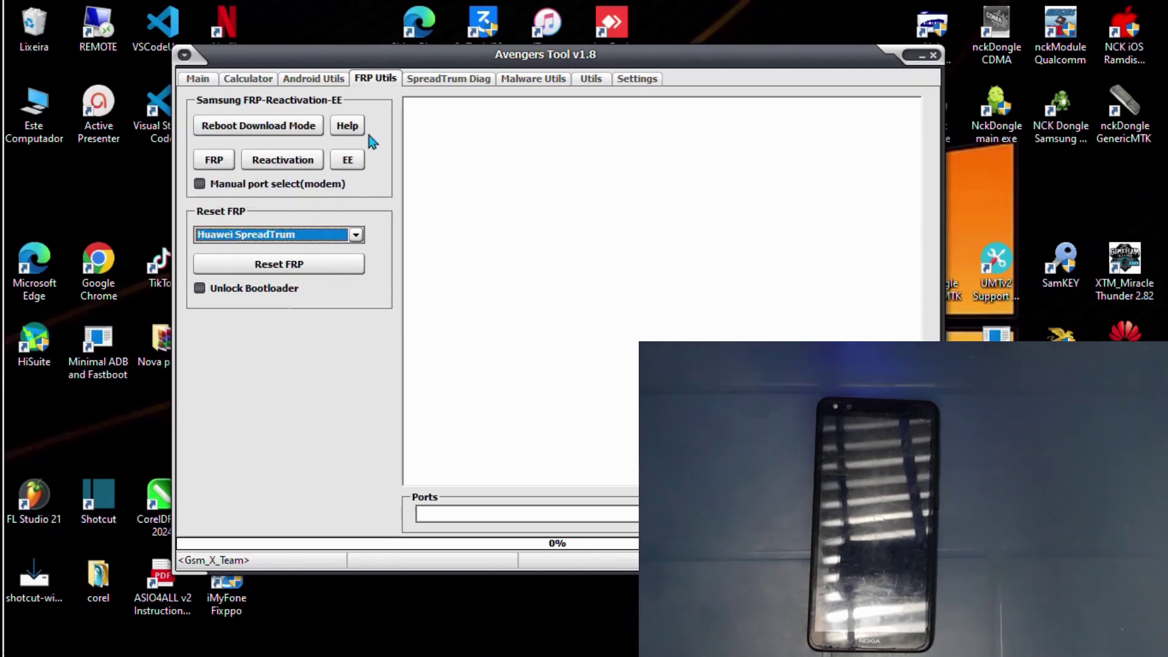
After glancing at the Malware and ZTE/SPD tabs, run Enter Diag on the SpreadTrum Diag tab.
left_click(445, 79)
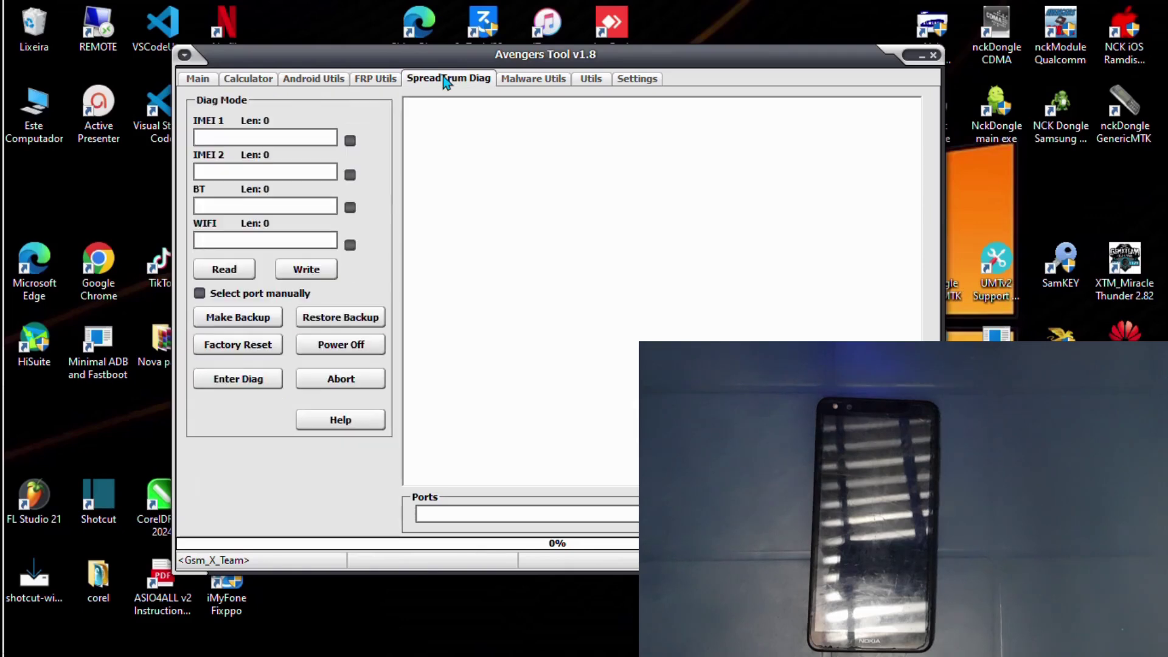
left_click(510, 83)
left_click(599, 80)
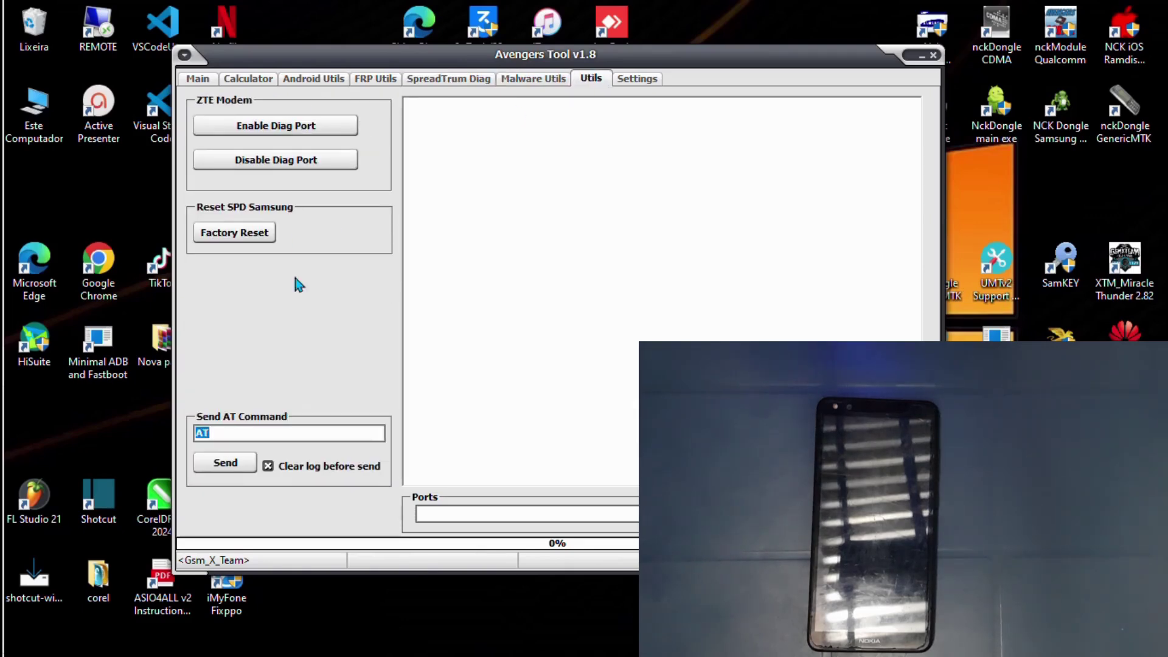
left_click(438, 82)
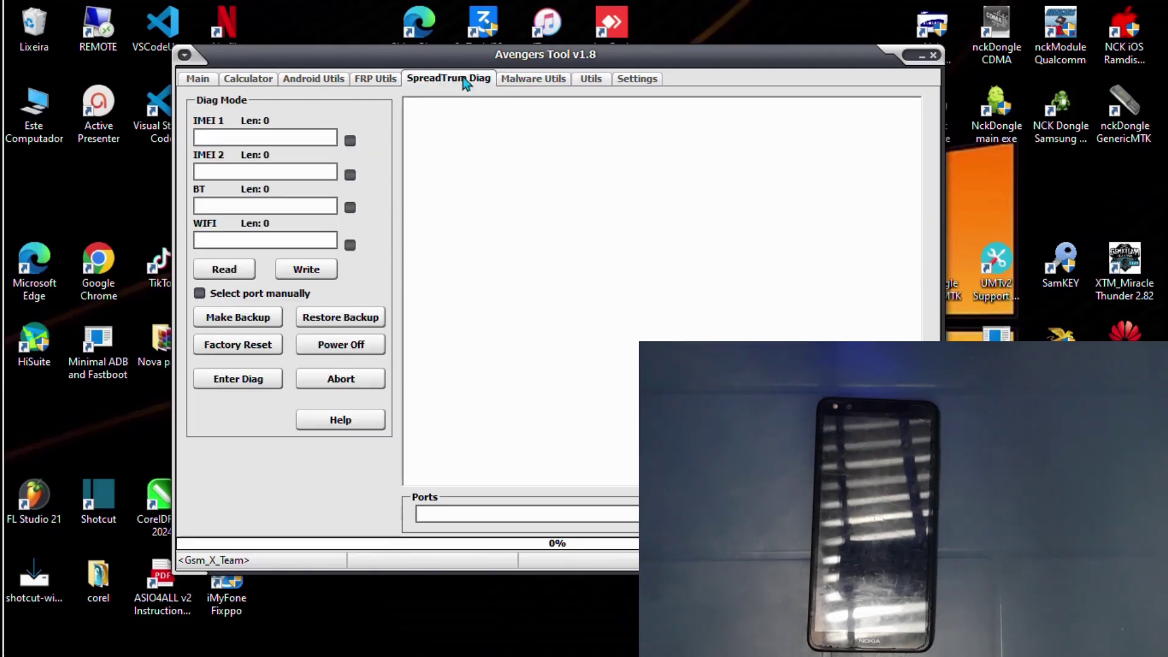
left_click(243, 390)
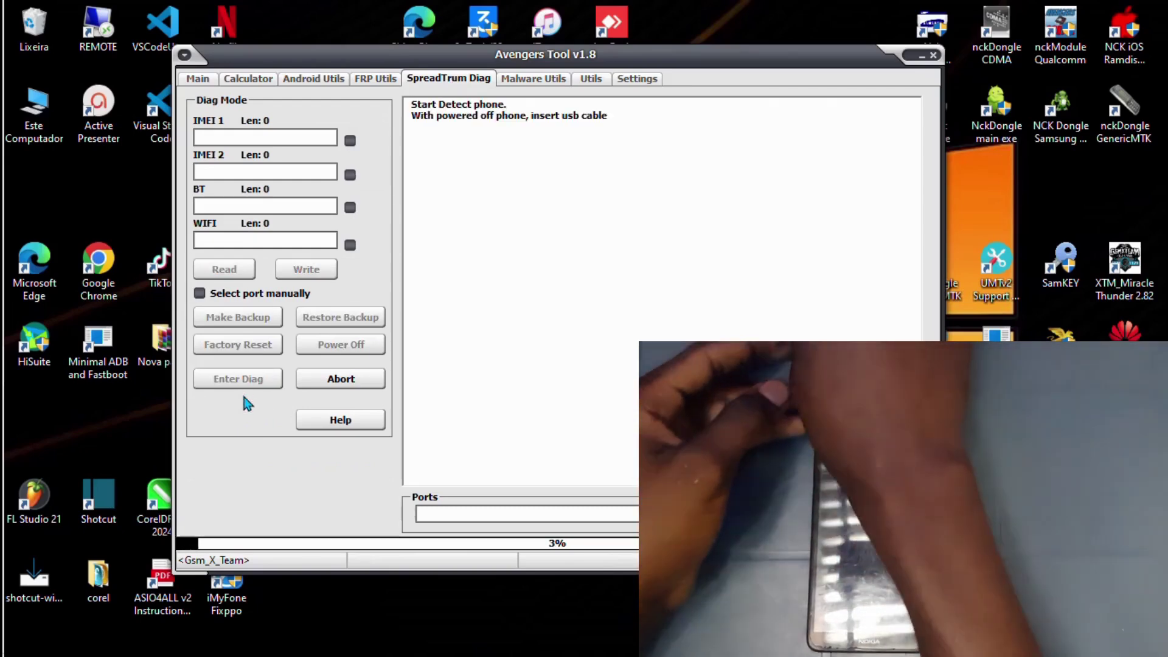
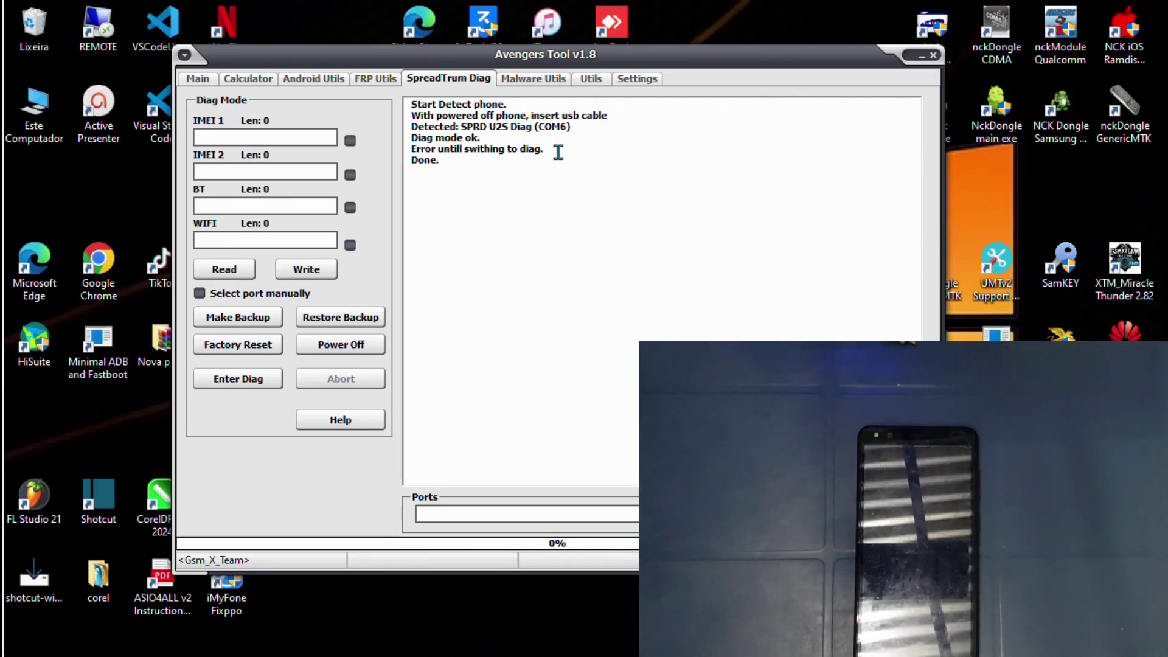
Mark and clear the diag line in the log, then move Avengers Tool down-left to reveal the desktop icons.
left_click_drag(545, 150, 419, 148)
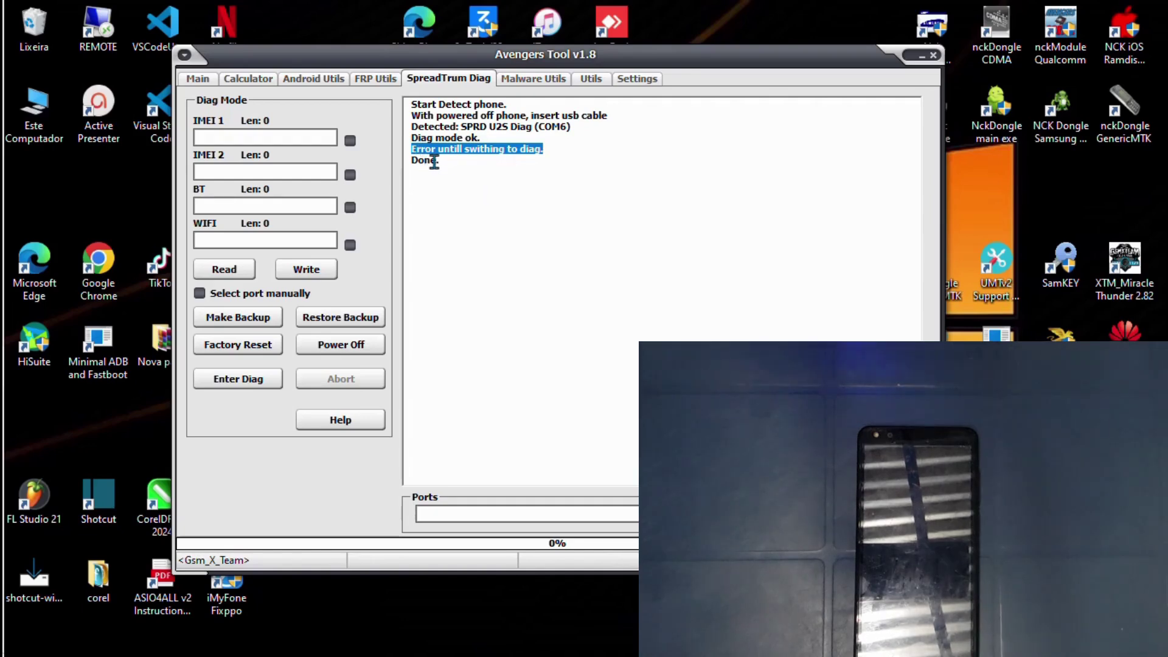
left_click(582, 196)
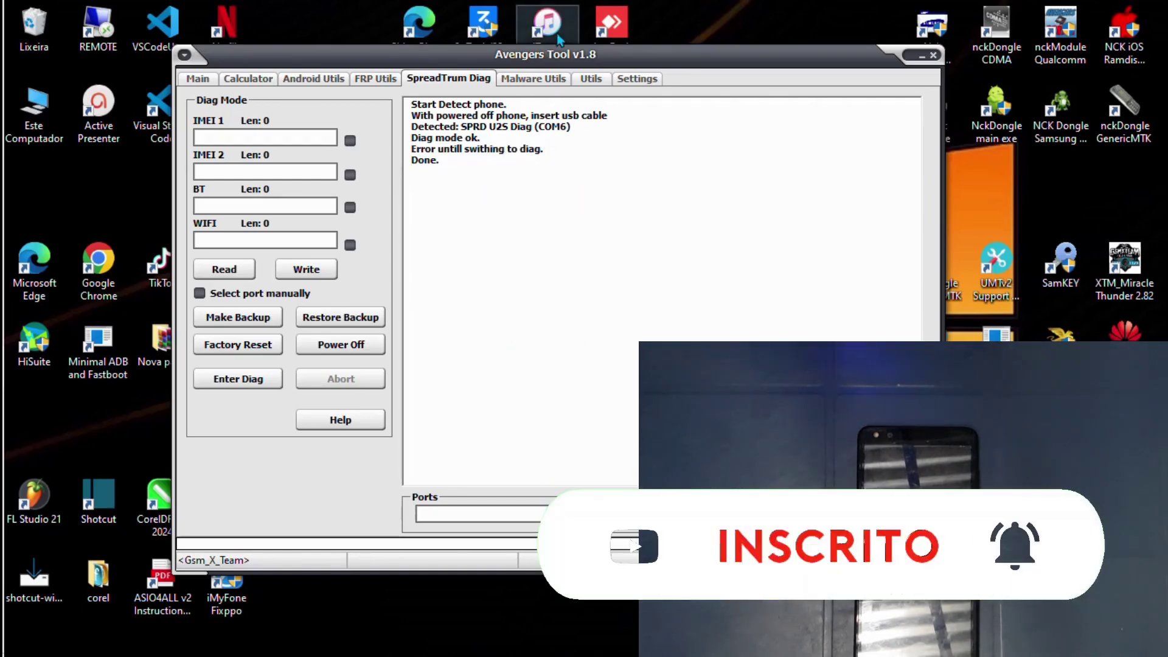
left_click_drag(568, 57, 375, 178)
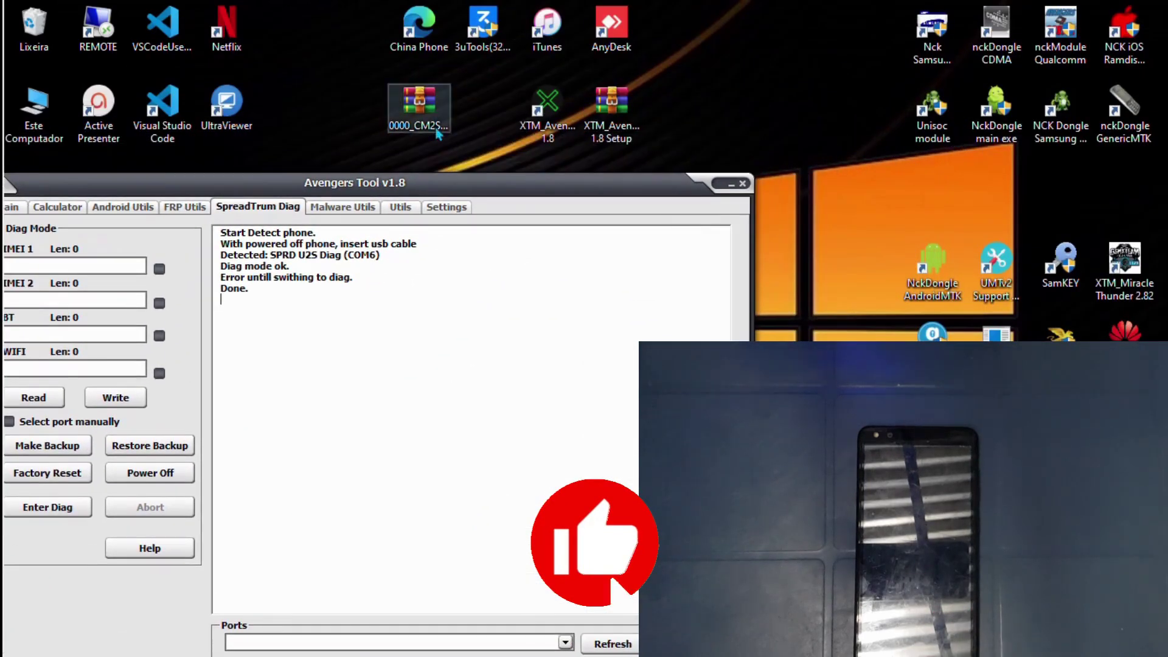
Open the 0000_CM2SP2 archive with its password and dismiss the WinRAR licence reminder.
left_click(422, 101)
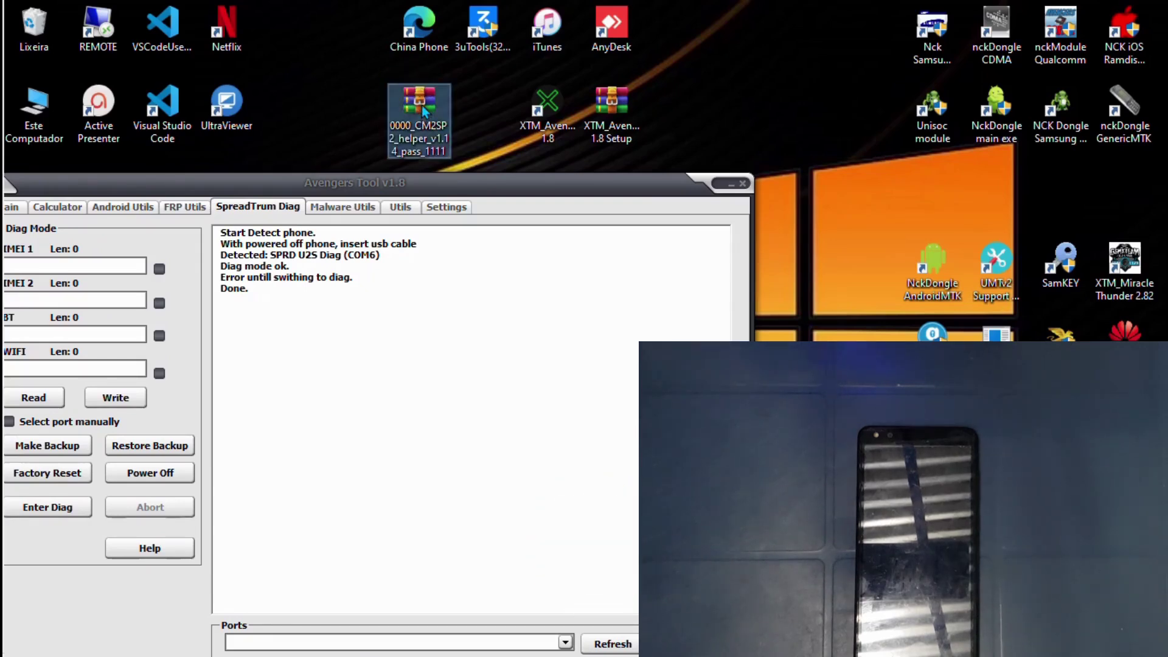
double_click(422, 105)
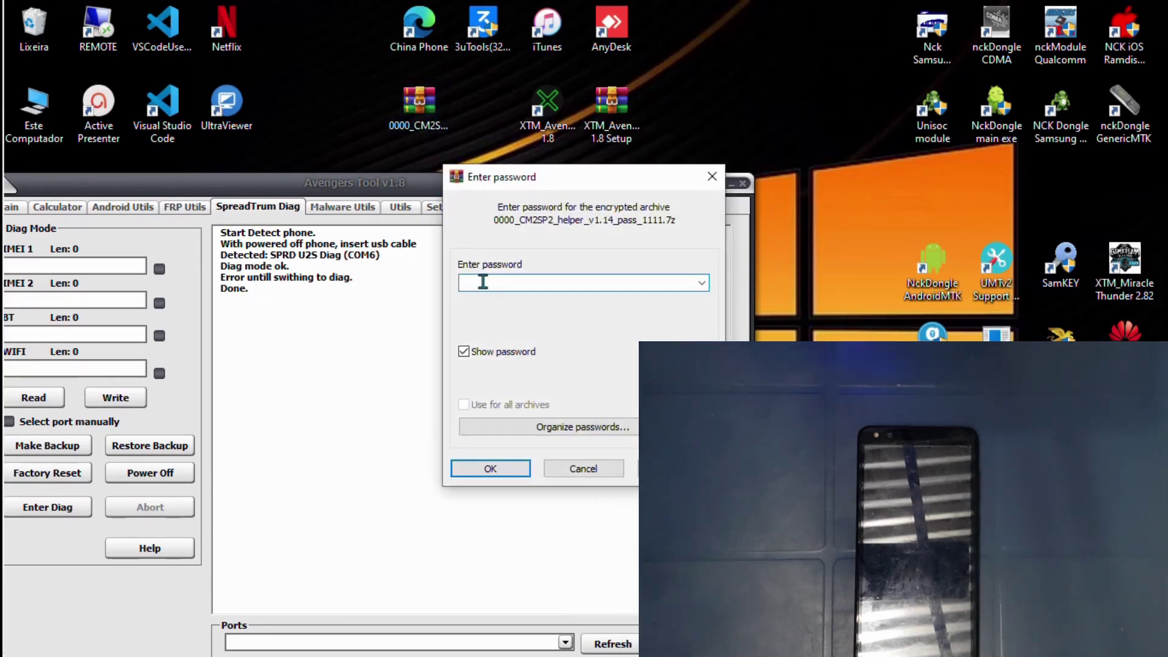
type("1111")
left_click(493, 469)
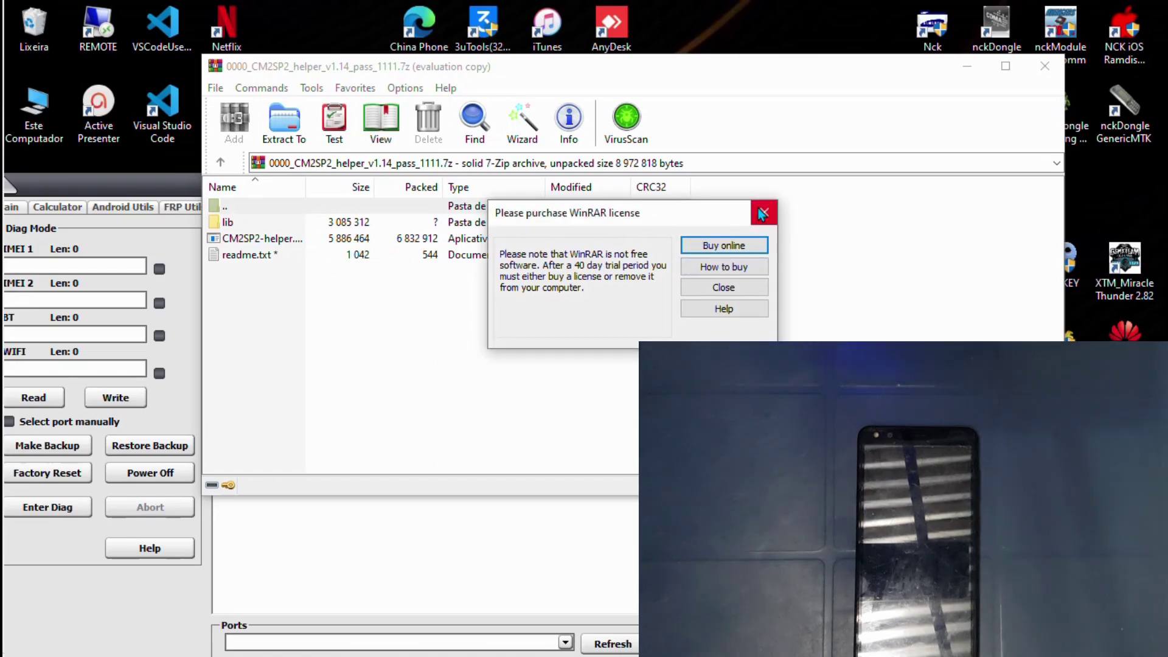
left_click(762, 210)
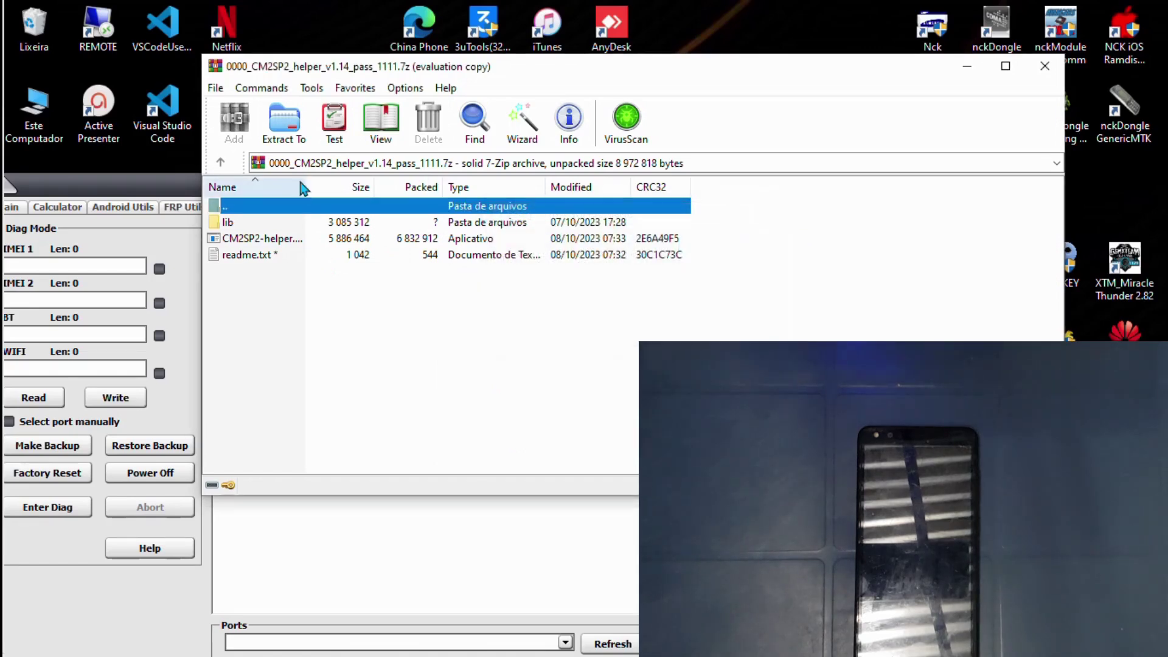
Launch CM2SP2-helper.exe from the archive, minimize WinRAR, and place Helper beside Avengers Tool.
double_click(274, 239)
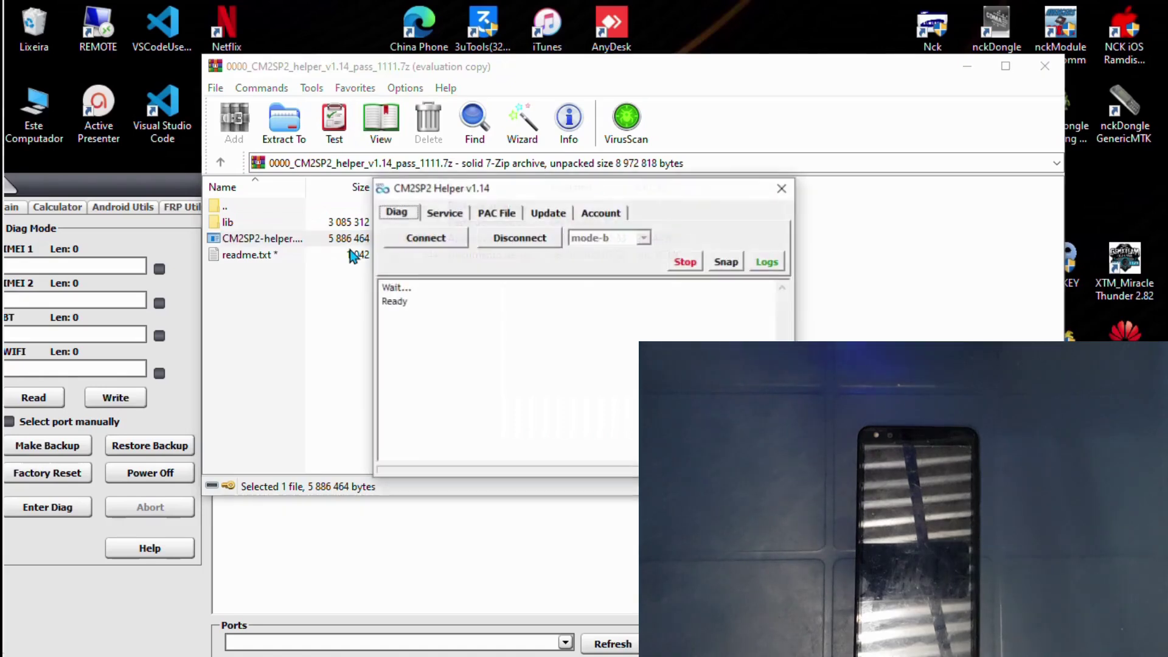
left_click(967, 68)
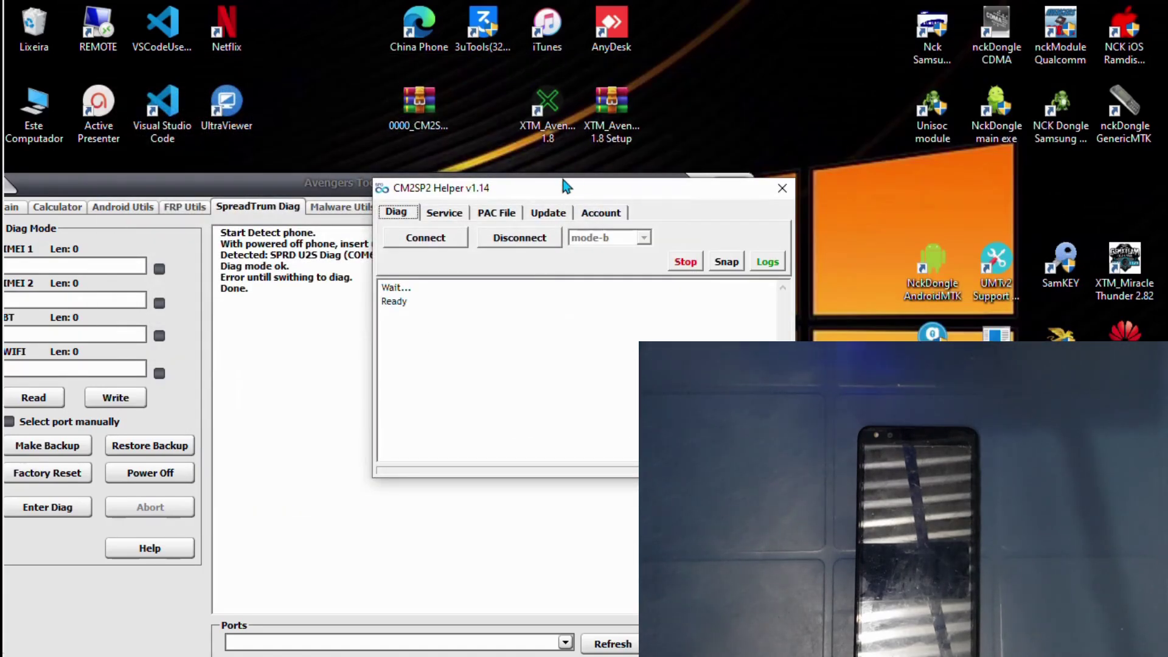
left_click_drag(566, 193, 935, 25)
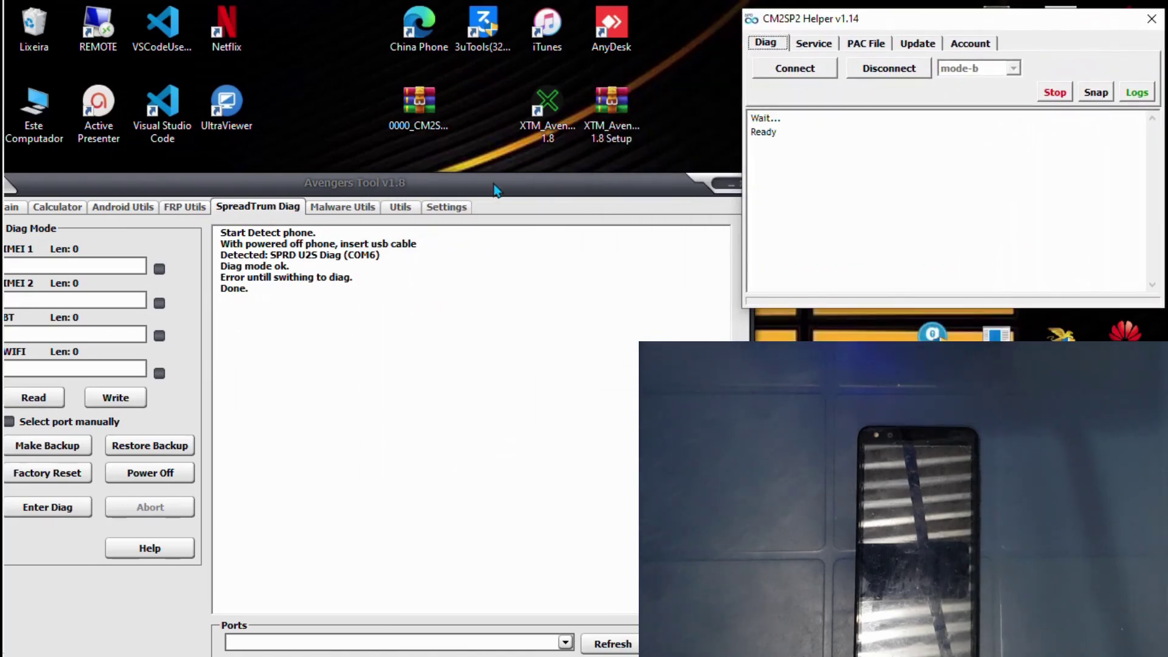
left_click_drag(496, 191, 468, 18)
left_click(874, 28)
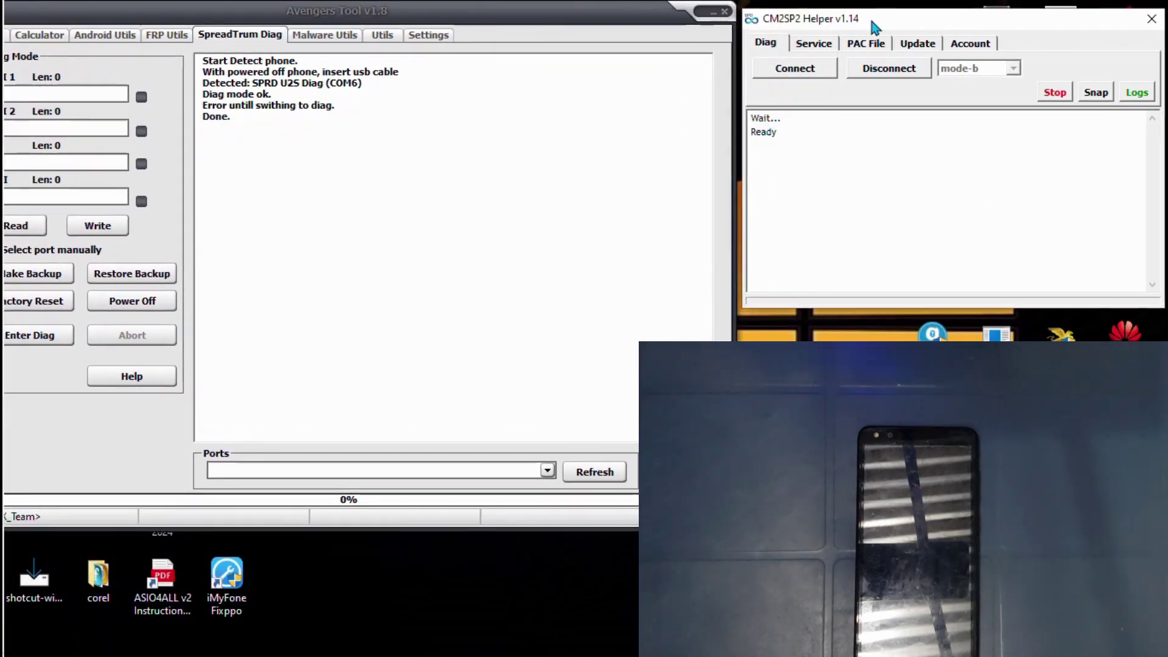
left_click_drag(873, 27, 718, 19)
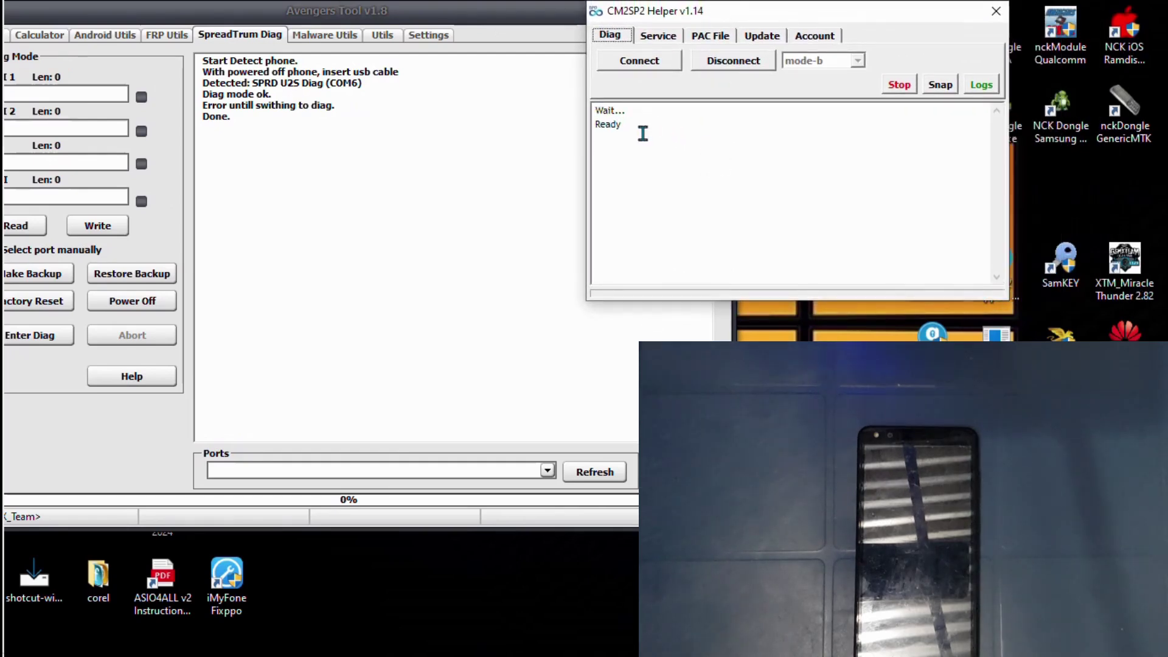
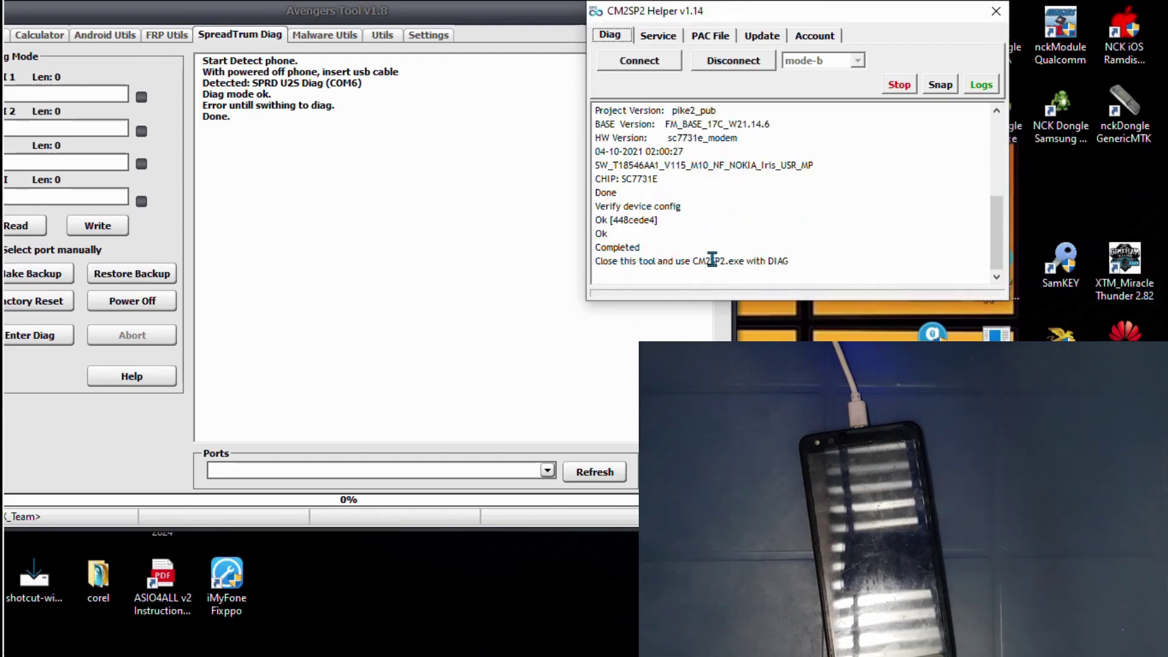
left_click_drag(651, 246, 534, 246)
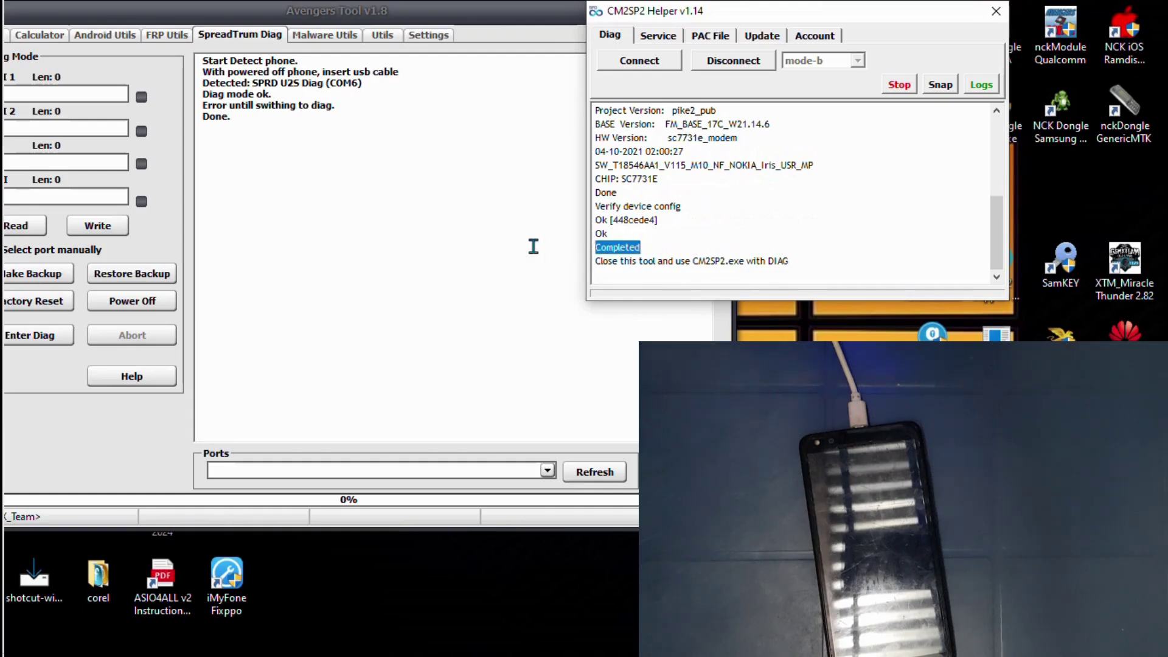
left_click(789, 224)
double_click(606, 193)
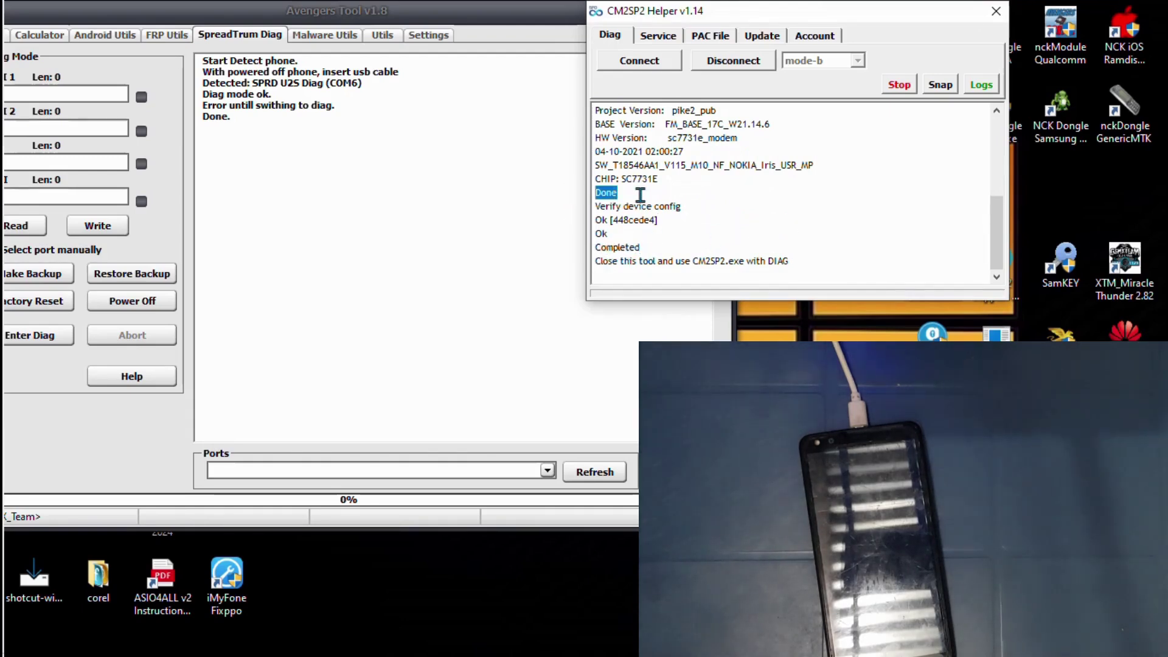
left_click(896, 228)
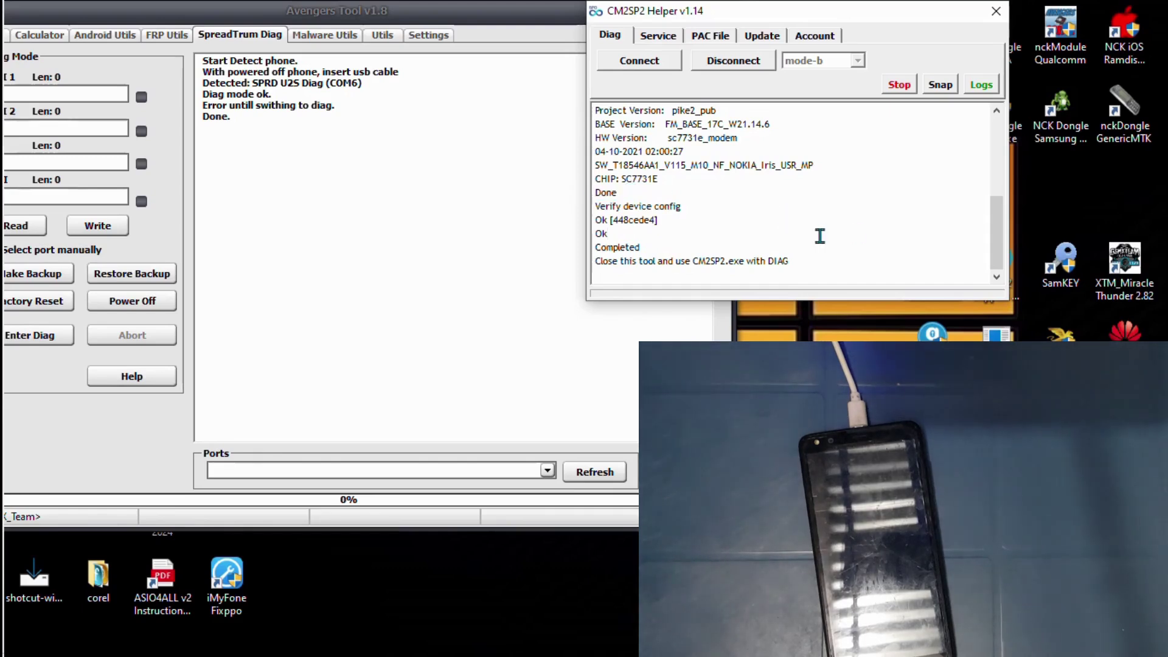
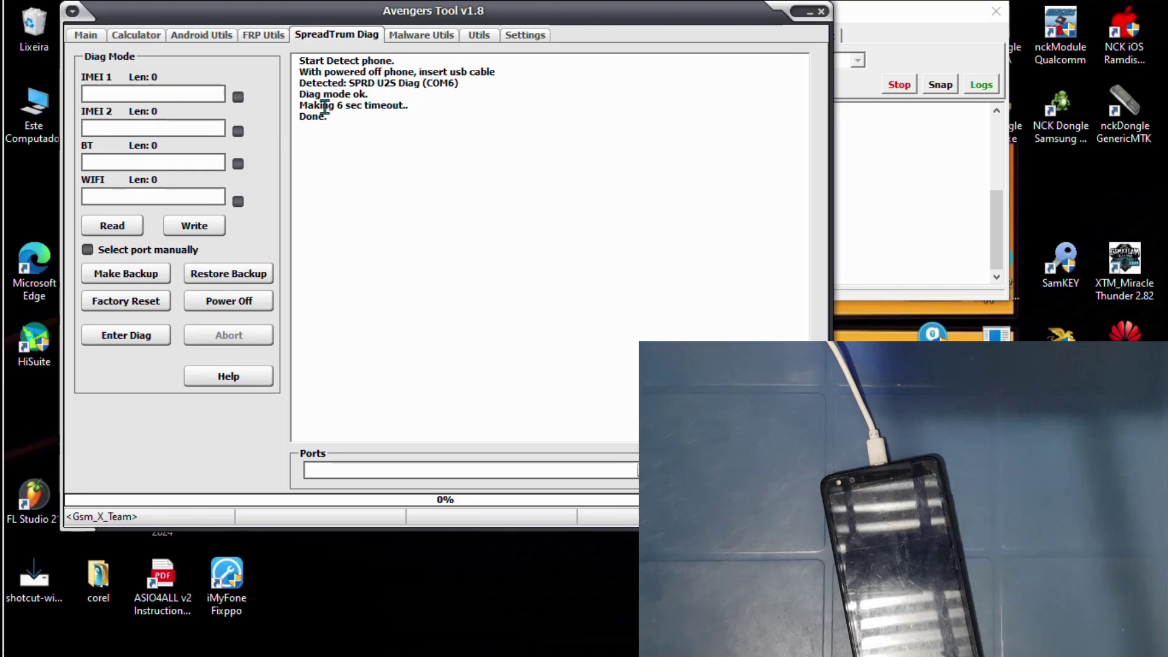
Read the COM6 diag-mode phone's firmware and IMEIs, then highlight the IMEI 2 and Done log lines.
left_click(118, 304)
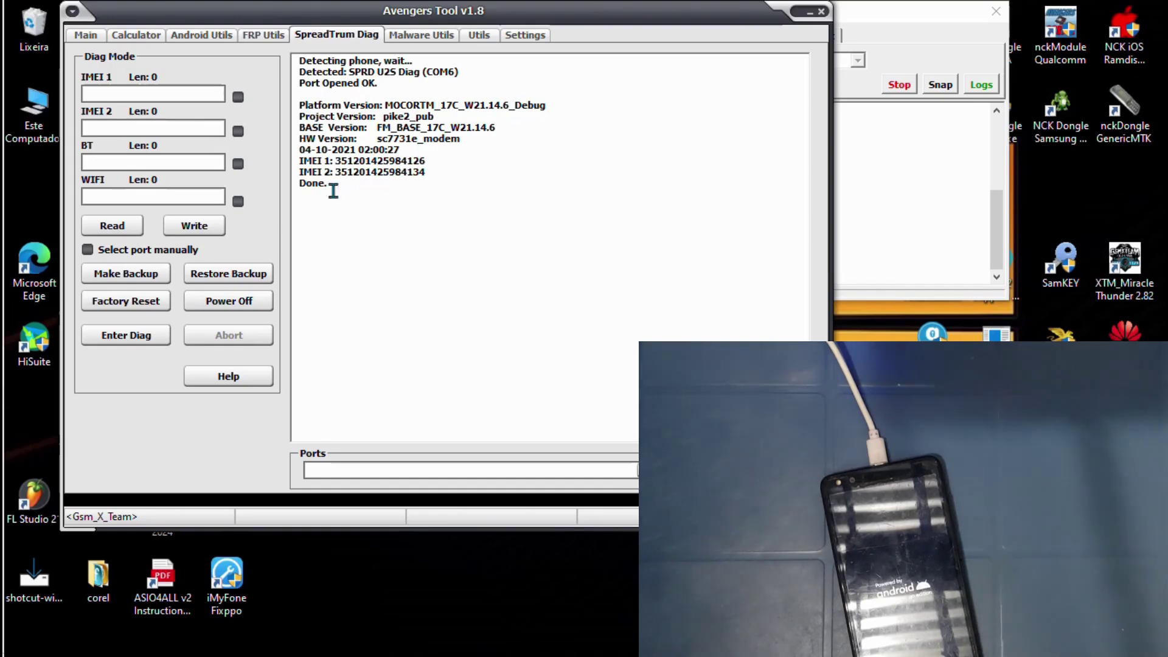
left_click_drag(333, 183, 279, 169)
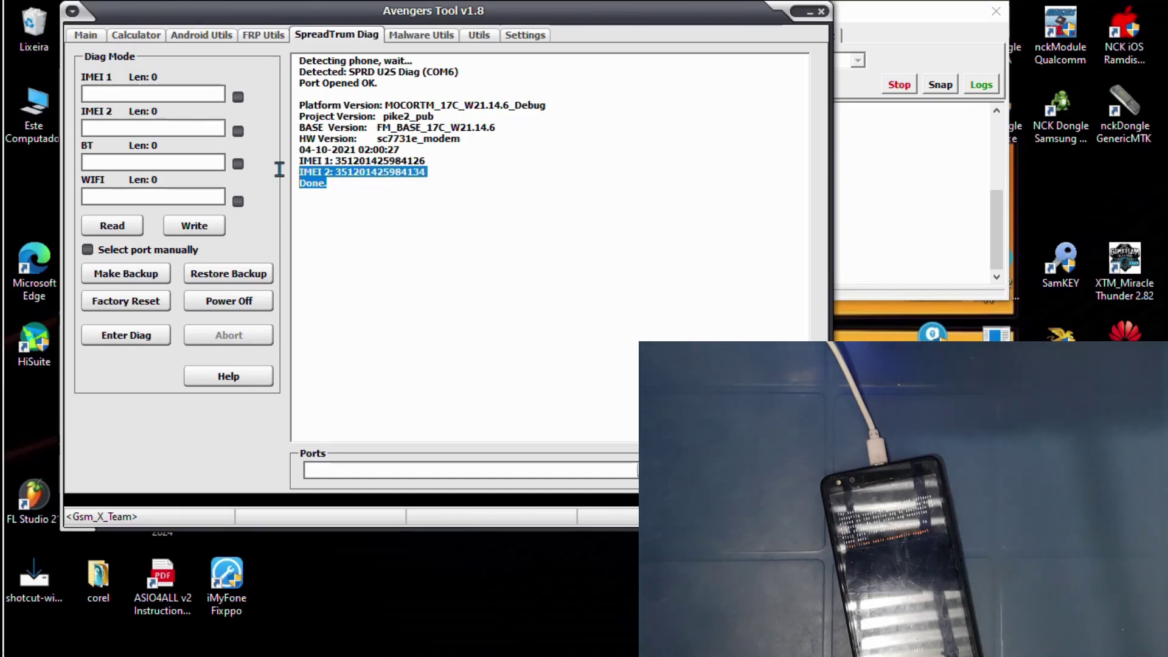
left_click(366, 245)
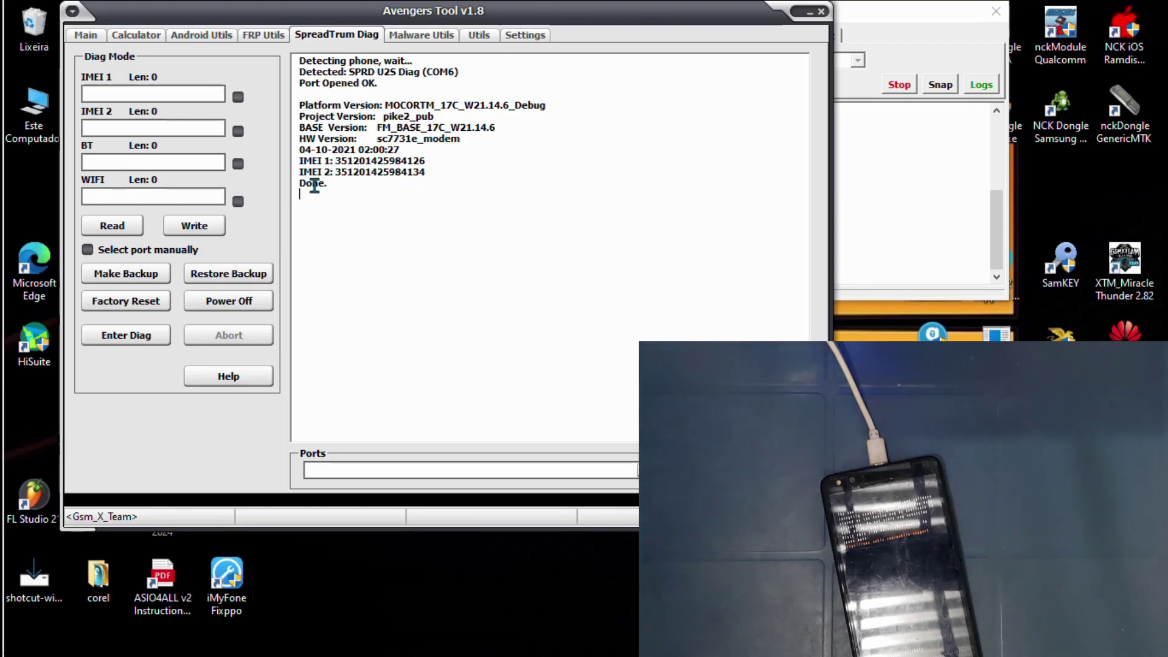
left_click_drag(334, 185, 279, 184)
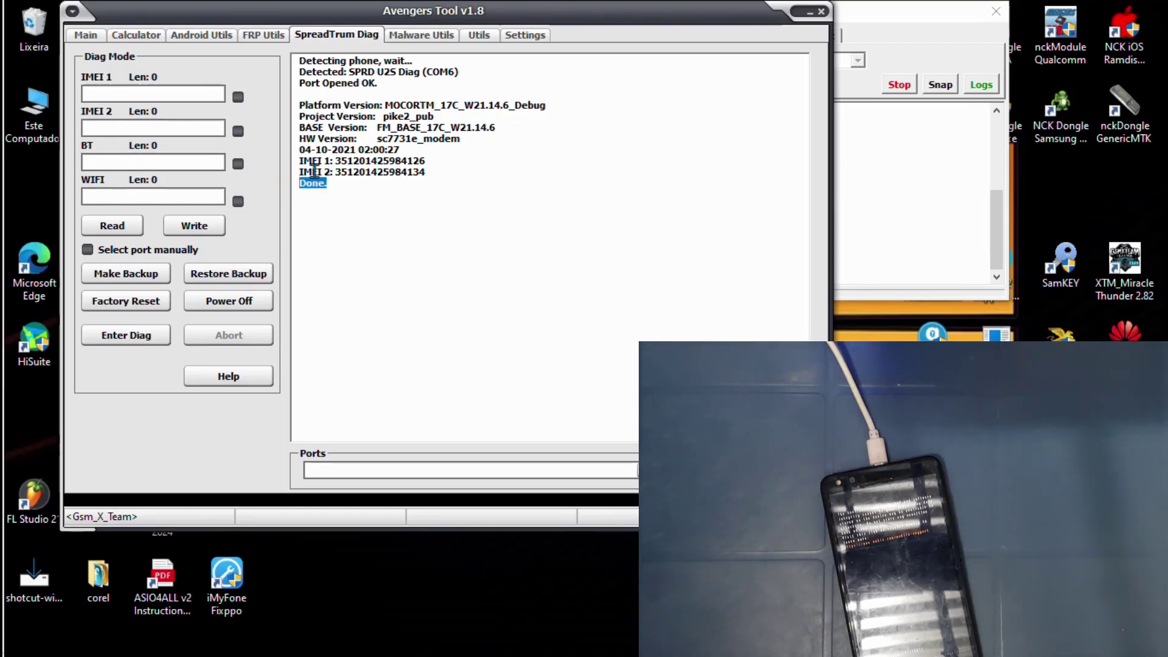
left_click(371, 215)
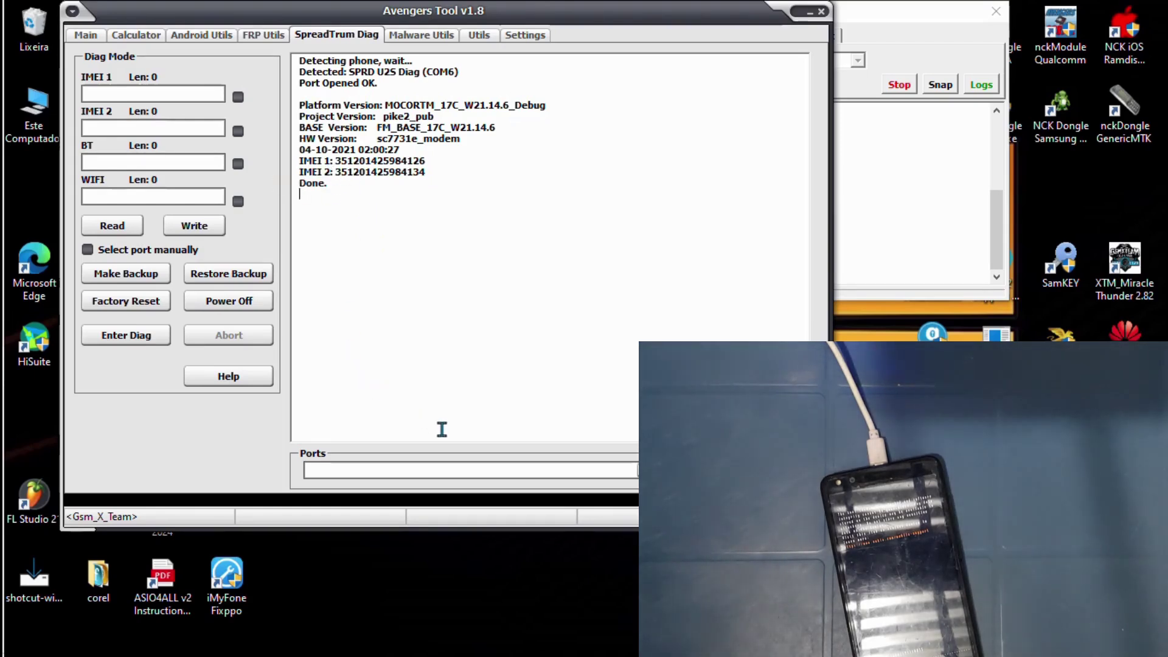